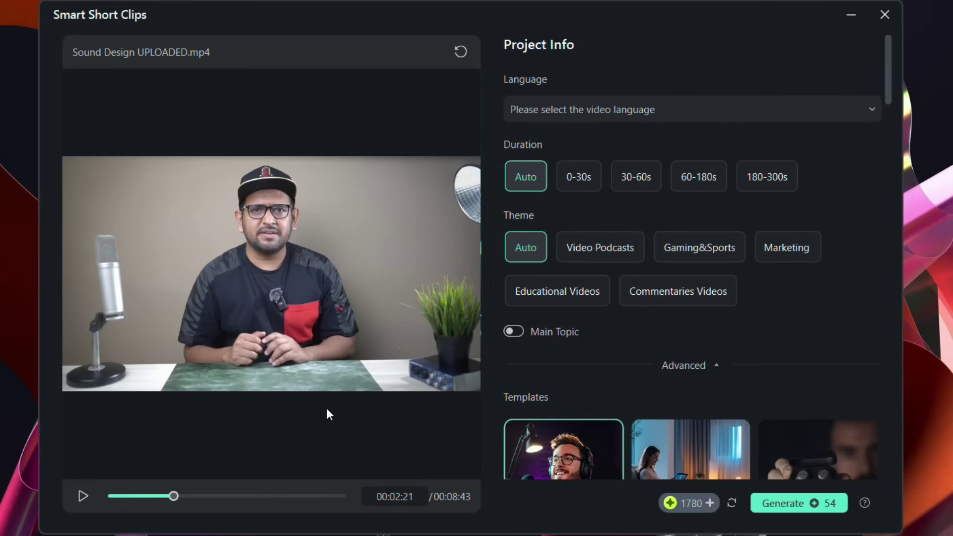
Step: Set the short clips to English (US), 0-30s length and the Video Podcasts theme
{"action": "left_click", "coordinate": [642, 104]}
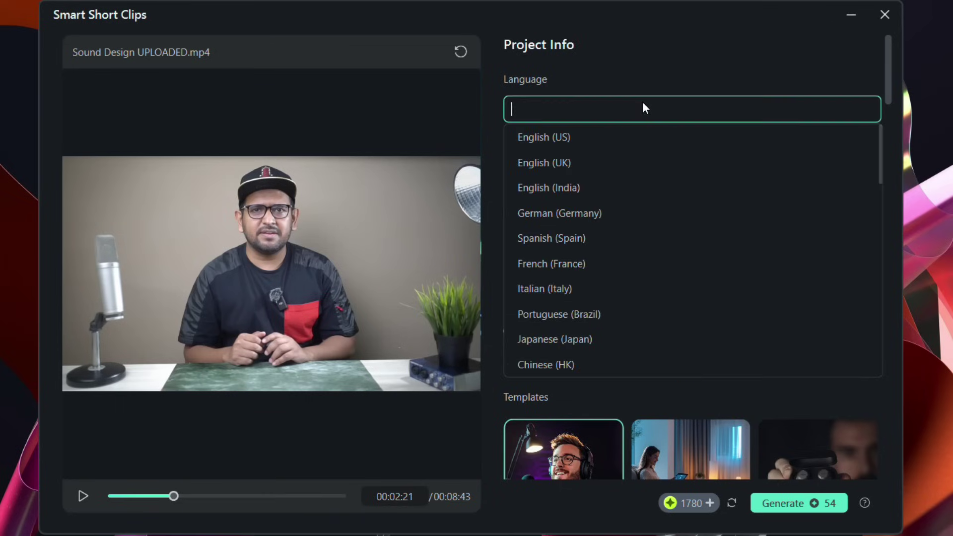
{"action": "left_click", "coordinate": [554, 144]}
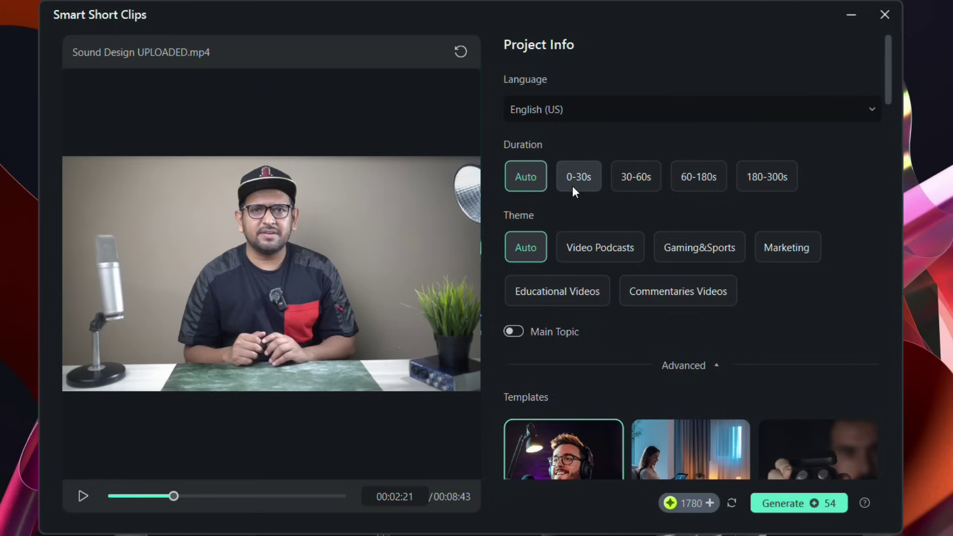
{"action": "left_click", "coordinate": [580, 174]}
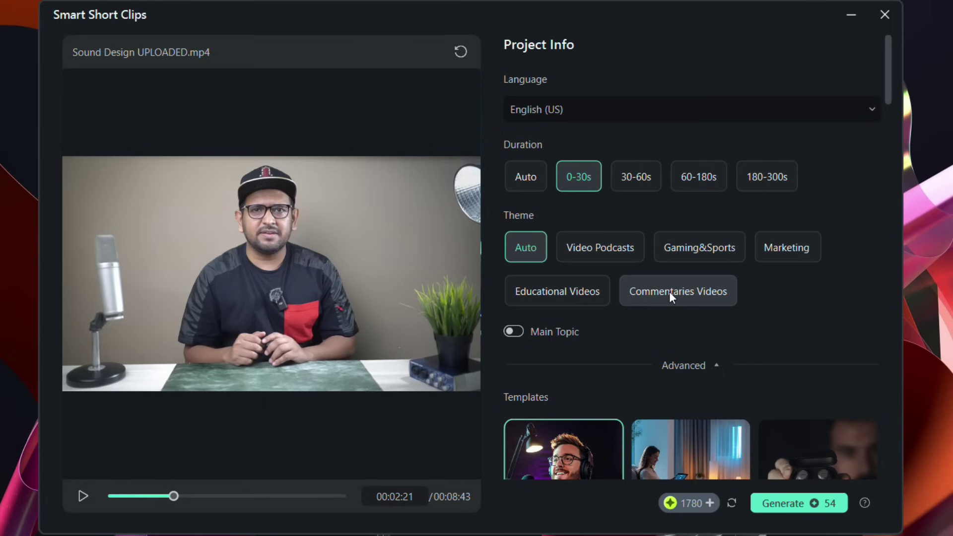
{"action": "left_click", "coordinate": [596, 248]}
Step: Enable Main Topic with 'sound design' and preview the Two-person interaction template stickers
{"action": "left_click", "coordinate": [514, 331]}
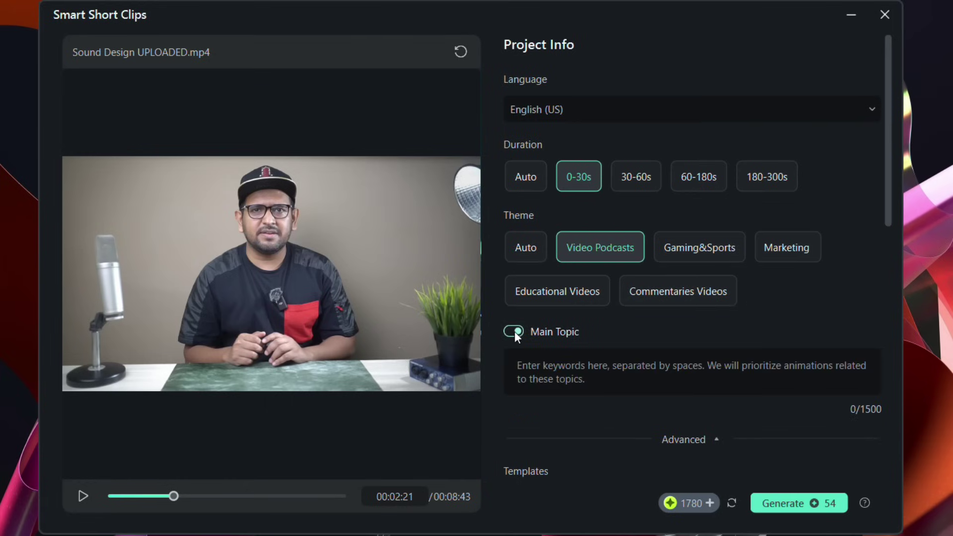
{"action": "scroll", "coordinate": [594, 356], "scroll_direction": "down", "scroll_amount": 2}
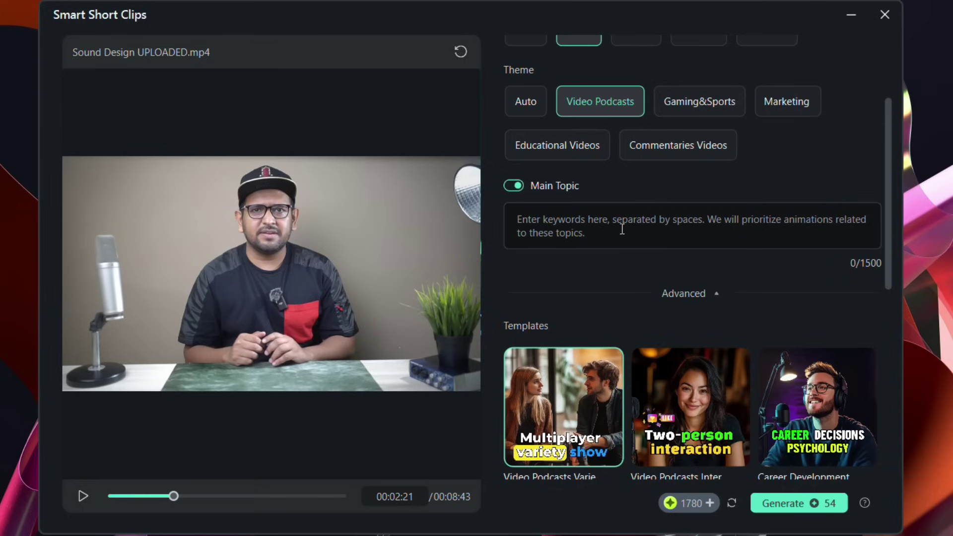
{"action": "left_click", "coordinate": [603, 233]}
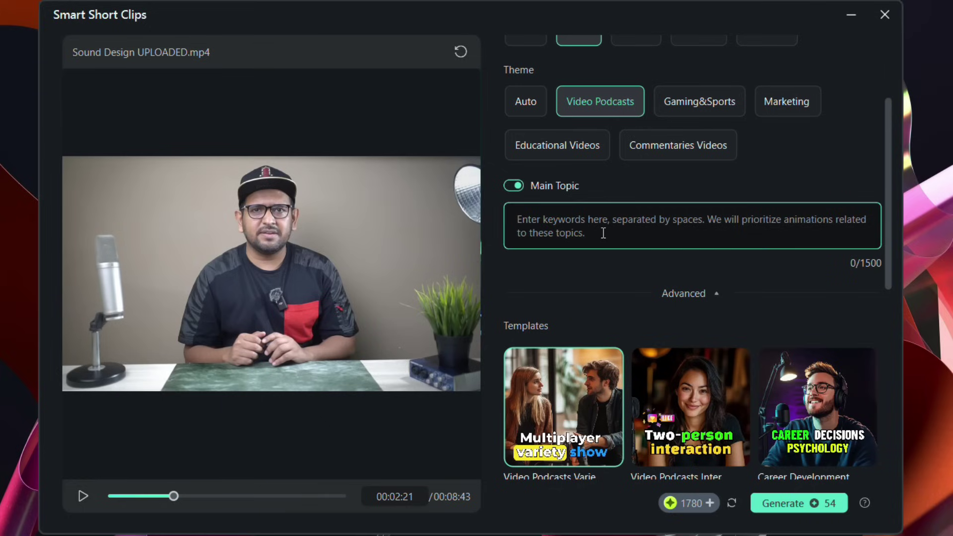
{"action": "type", "text": "sound de"}
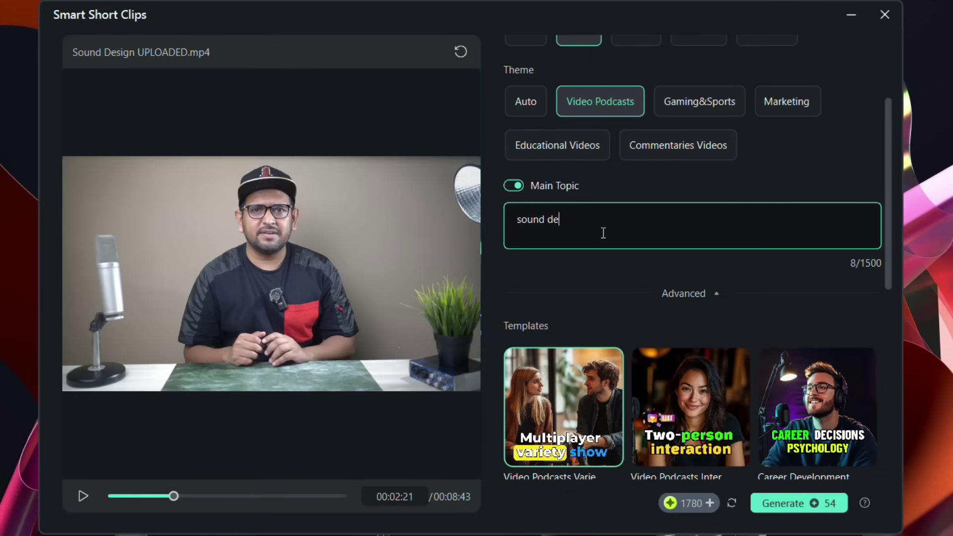
{"action": "type", "text": "sign"}
{"action": "scroll", "coordinate": [603, 233], "scroll_direction": "down", "scroll_amount": 3}
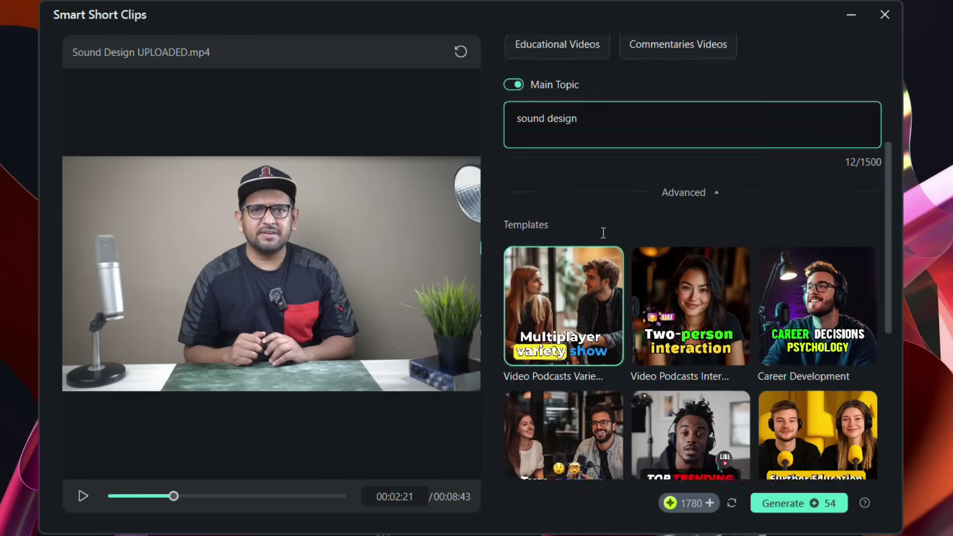
{"action": "scroll", "coordinate": [602, 232], "scroll_direction": "down", "scroll_amount": 2}
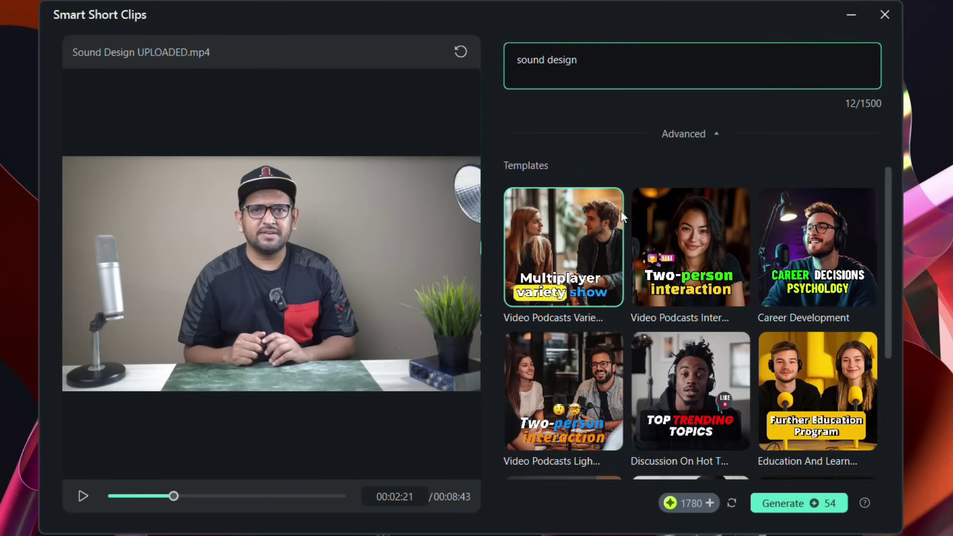
{"action": "scroll", "coordinate": [592, 287], "scroll_direction": "down", "scroll_amount": 1}
{"action": "left_click", "coordinate": [699, 256]}
{"action": "mouse_move", "coordinate": [691, 247]}
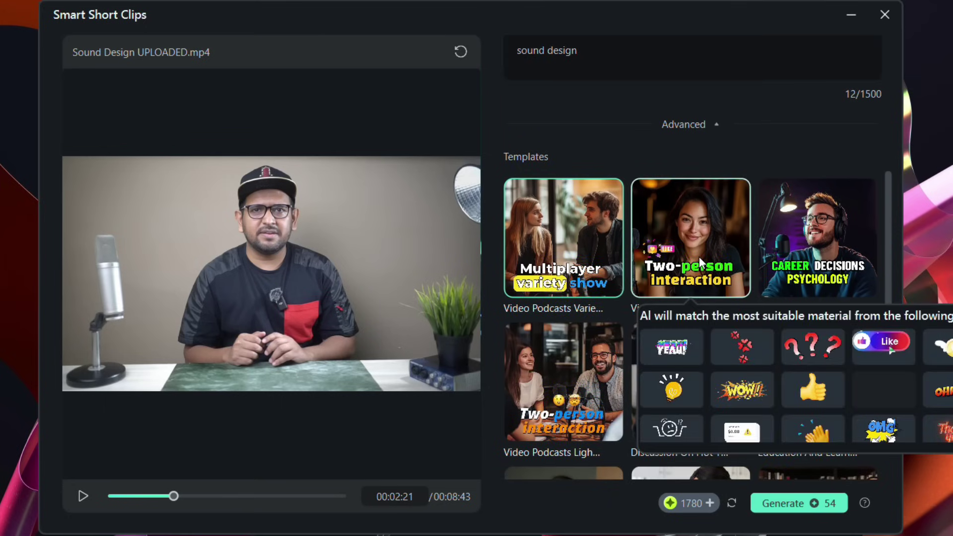
{"action": "scroll", "coordinate": [777, 267], "scroll_direction": "down", "scroll_amount": 3}
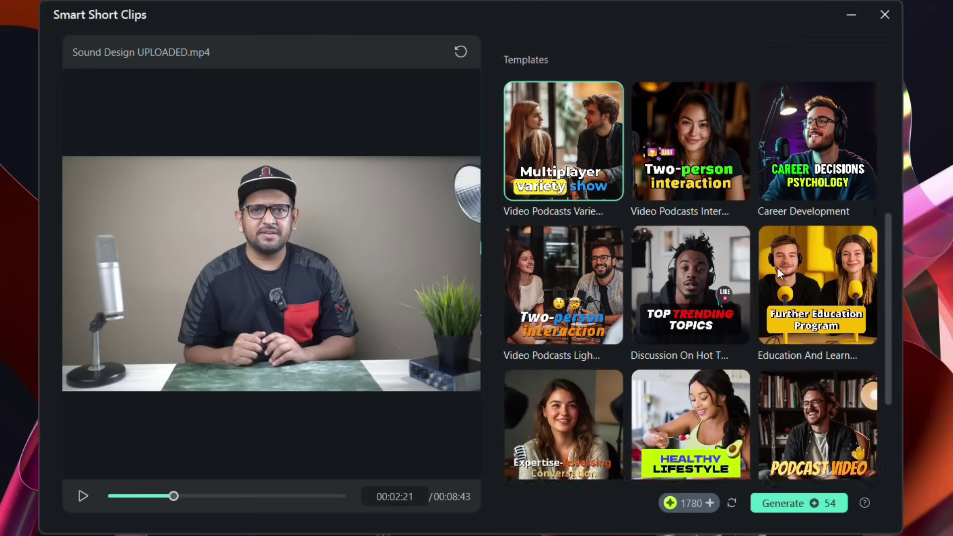
{"action": "scroll", "coordinate": [777, 268], "scroll_direction": "down", "scroll_amount": 2}
{"action": "scroll", "coordinate": [870, 280], "scroll_direction": "down", "scroll_amount": 4}
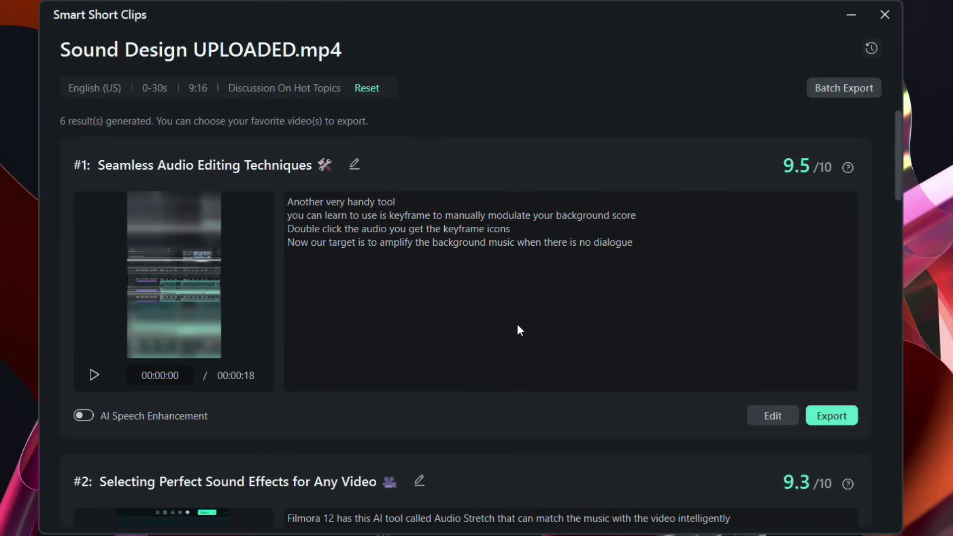
Step: Preview clip #1, select its 'Another very handy tool' line, and enable AI Speech Enhancement
{"action": "left_click", "coordinate": [91, 374]}
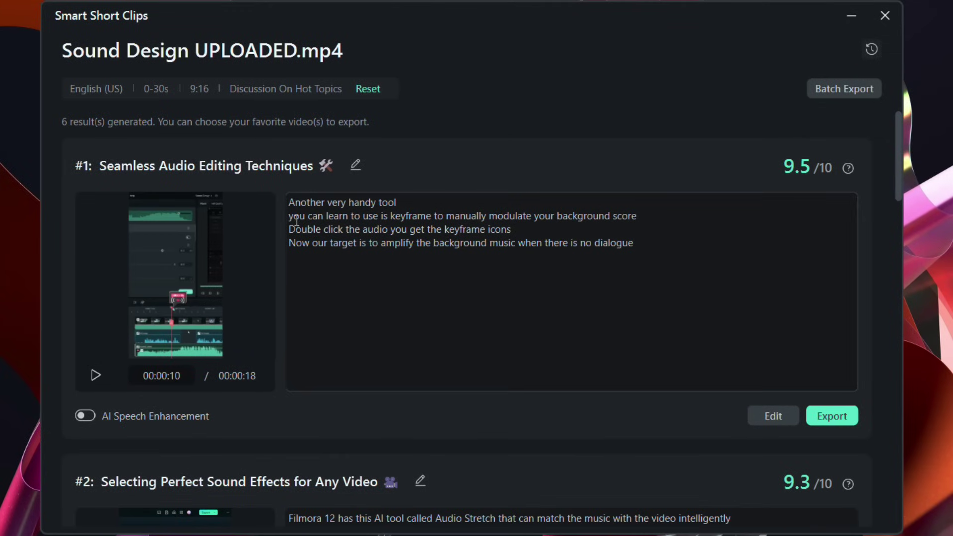
{"action": "left_click_drag", "start_coordinate": [291, 199], "coordinate": [399, 203]}
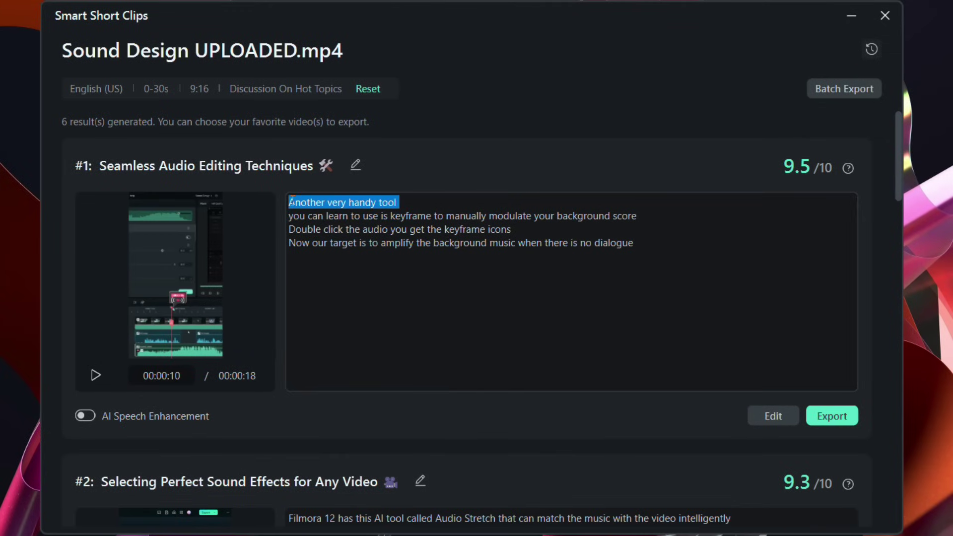
{"action": "left_click", "coordinate": [385, 261]}
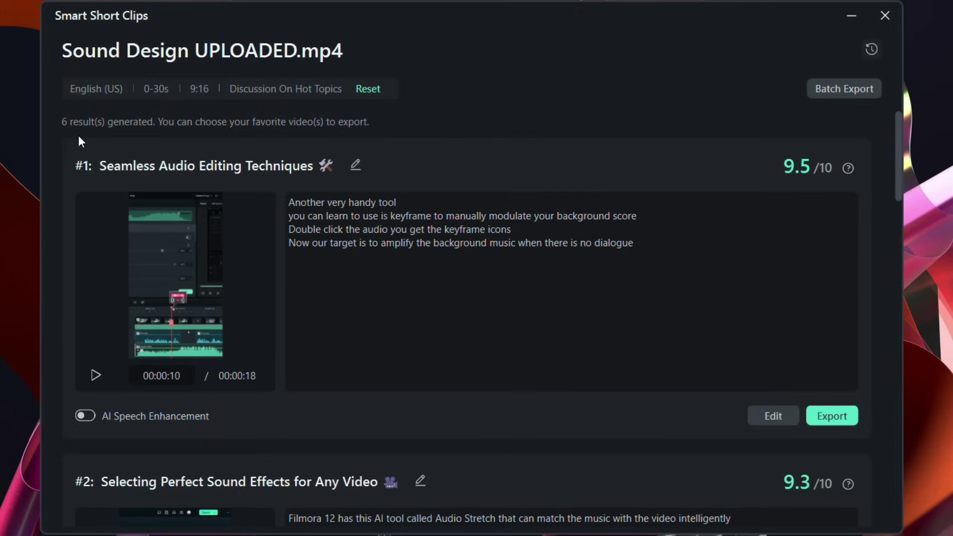
{"action": "left_click", "coordinate": [97, 374]}
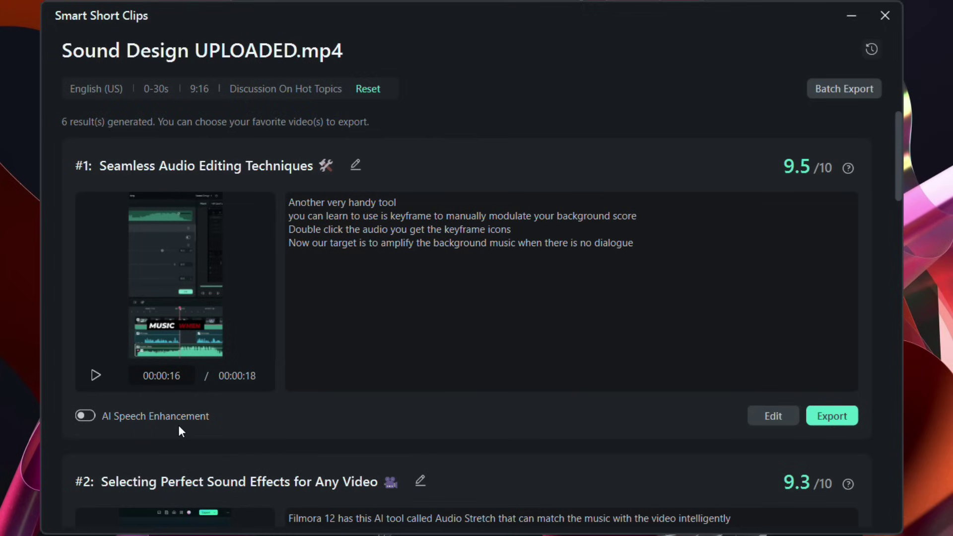
{"action": "left_click", "coordinate": [91, 414]}
{"action": "scroll", "coordinate": [416, 358], "scroll_direction": "down", "scroll_amount": 3}
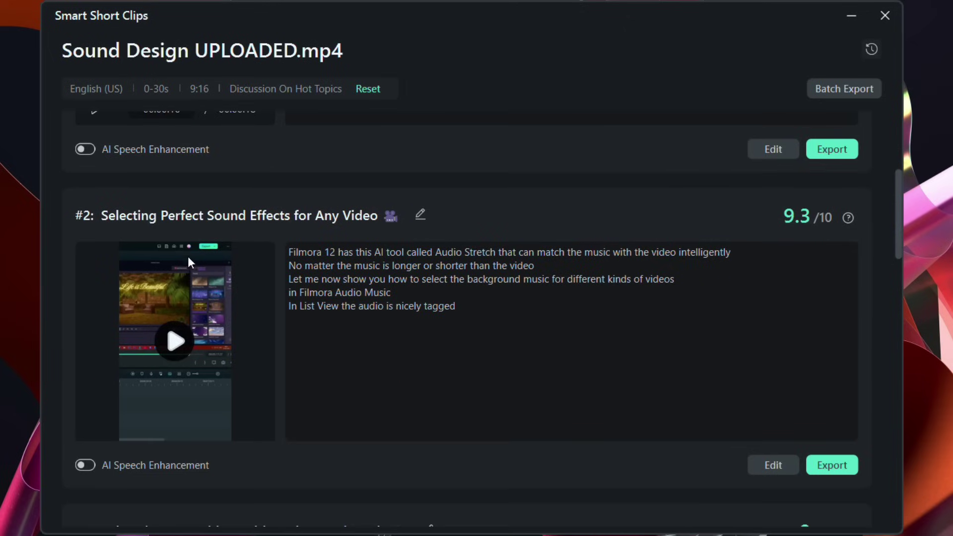
{"action": "scroll", "coordinate": [308, 230], "scroll_direction": "down", "scroll_amount": 1}
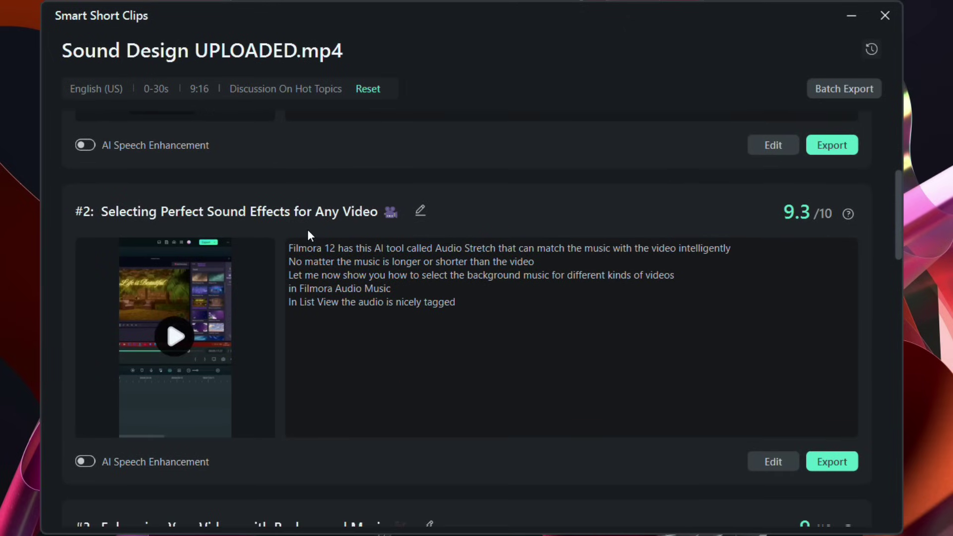
{"action": "scroll", "coordinate": [308, 230], "scroll_direction": "down", "scroll_amount": 1}
{"action": "left_click", "coordinate": [173, 318]}
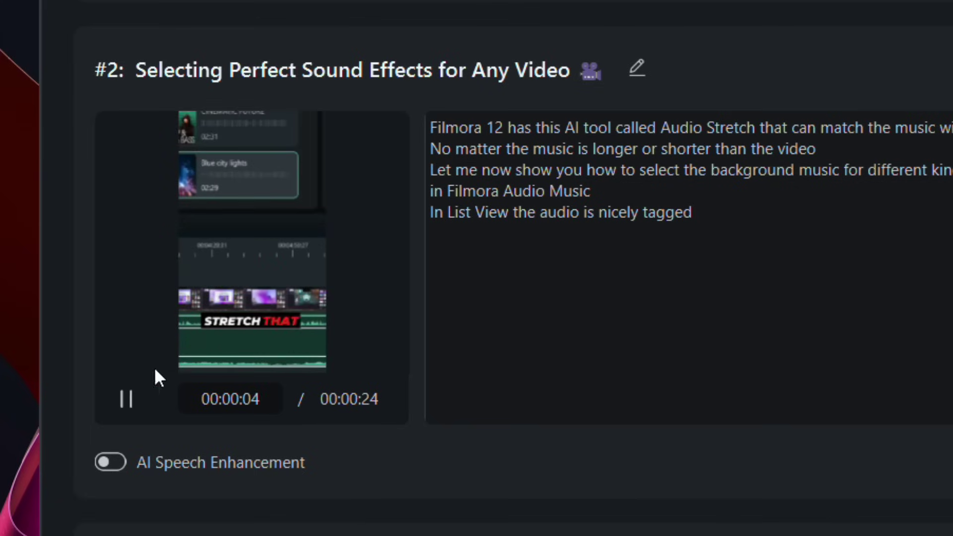
{"action": "left_click", "coordinate": [126, 399]}
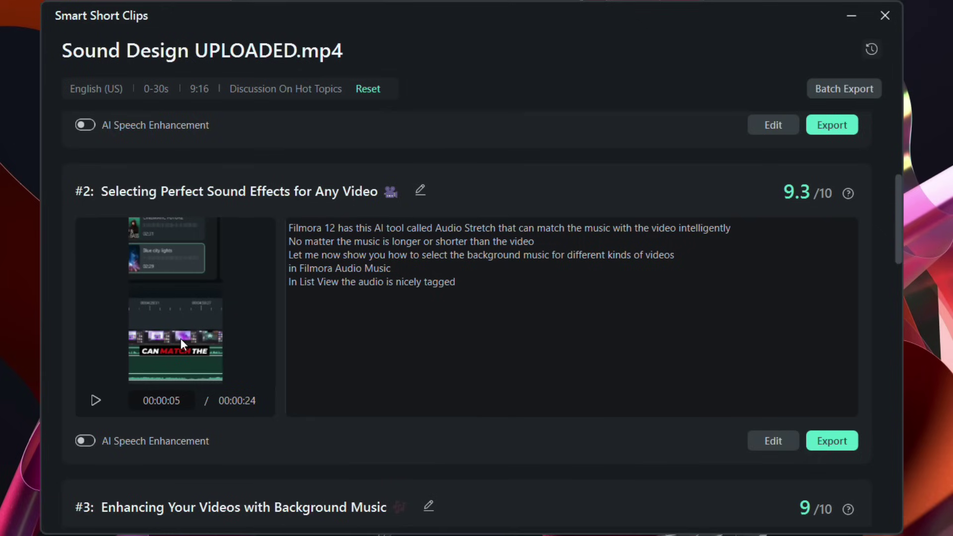
{"action": "scroll", "coordinate": [181, 338], "scroll_direction": "down", "scroll_amount": 3}
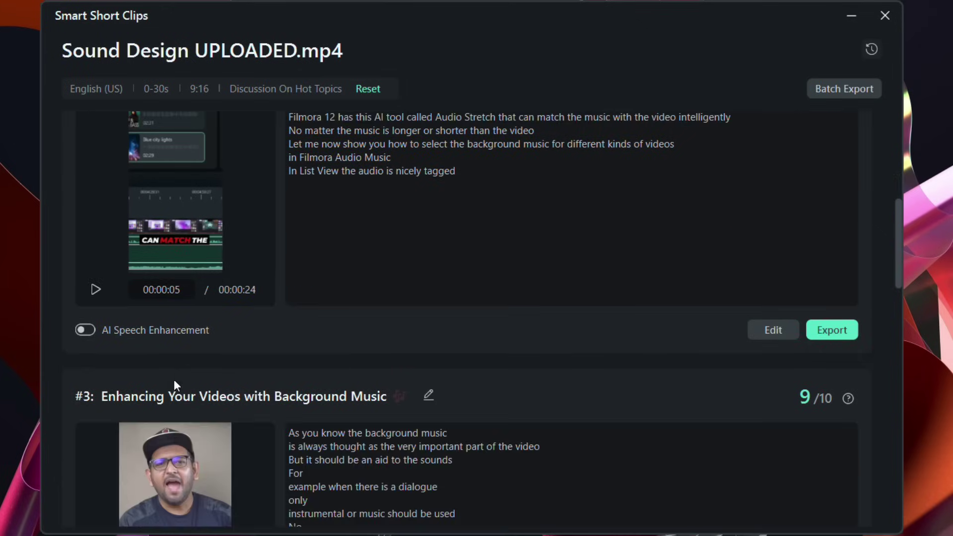
{"action": "scroll", "coordinate": [174, 379], "scroll_direction": "down", "scroll_amount": 1}
{"action": "scroll", "coordinate": [322, 381], "scroll_direction": "down", "scroll_amount": 3}
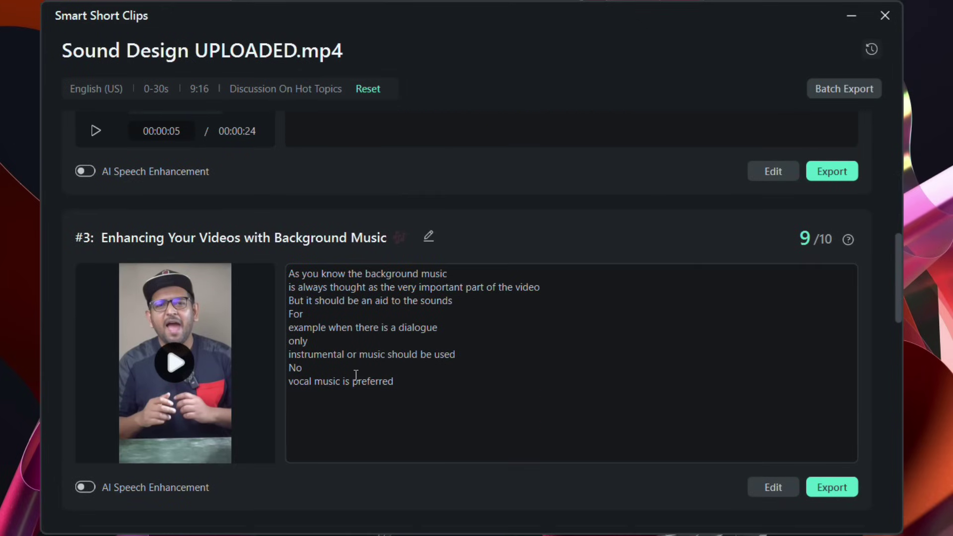
{"action": "left_click", "coordinate": [171, 355]}
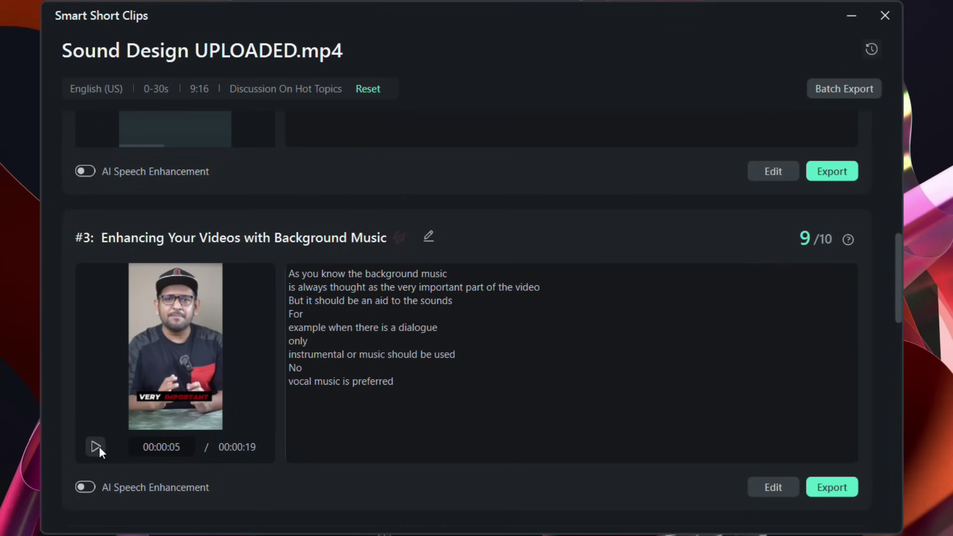
{"action": "left_click", "coordinate": [120, 450]}
{"action": "scroll", "coordinate": [256, 343], "scroll_direction": "down", "scroll_amount": 3}
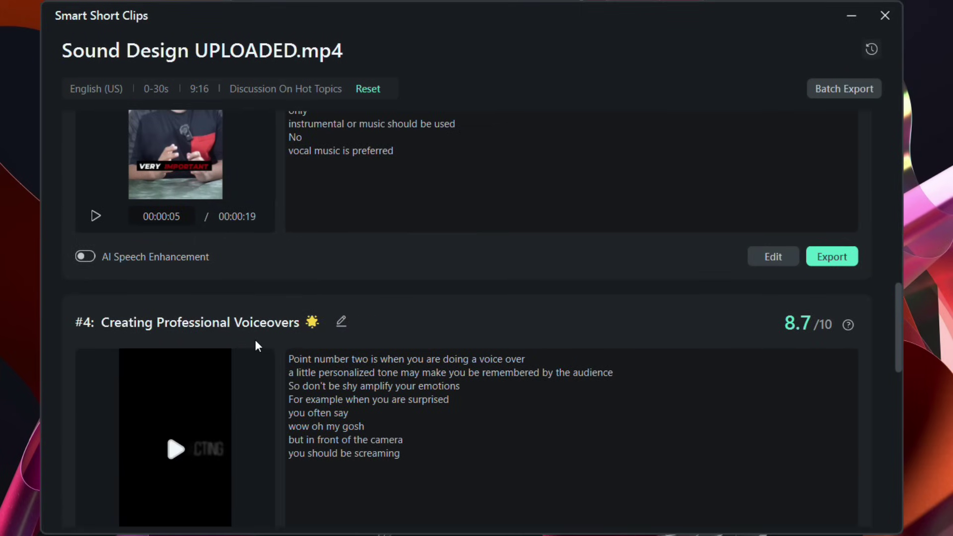
{"action": "scroll", "coordinate": [255, 345], "scroll_direction": "down", "scroll_amount": 3}
{"action": "scroll", "coordinate": [608, 295], "scroll_direction": "up", "scroll_amount": 5}
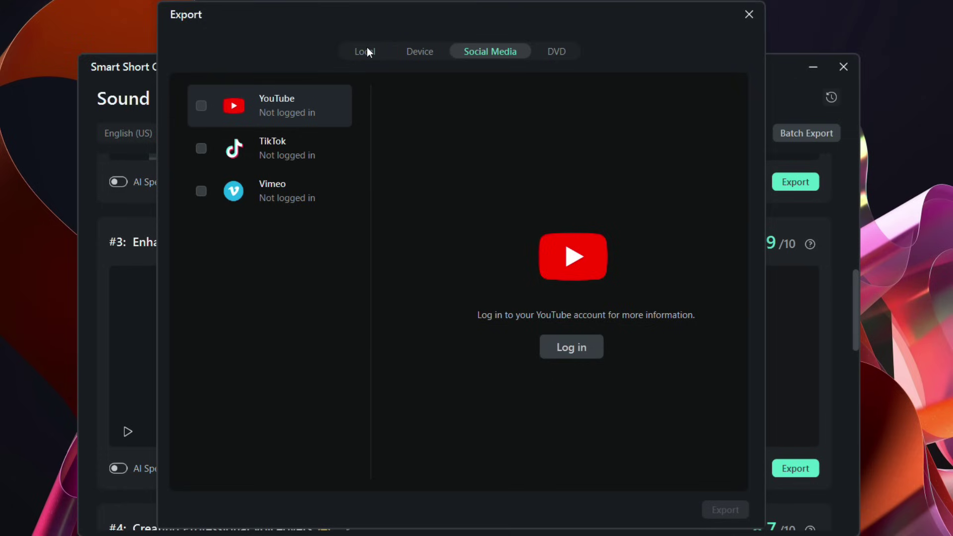
Step: Close the Export dialog and the Smart Short Clips window to return to the vlog project
{"action": "left_click", "coordinate": [750, 14]}
{"action": "left_click", "coordinate": [887, 13]}
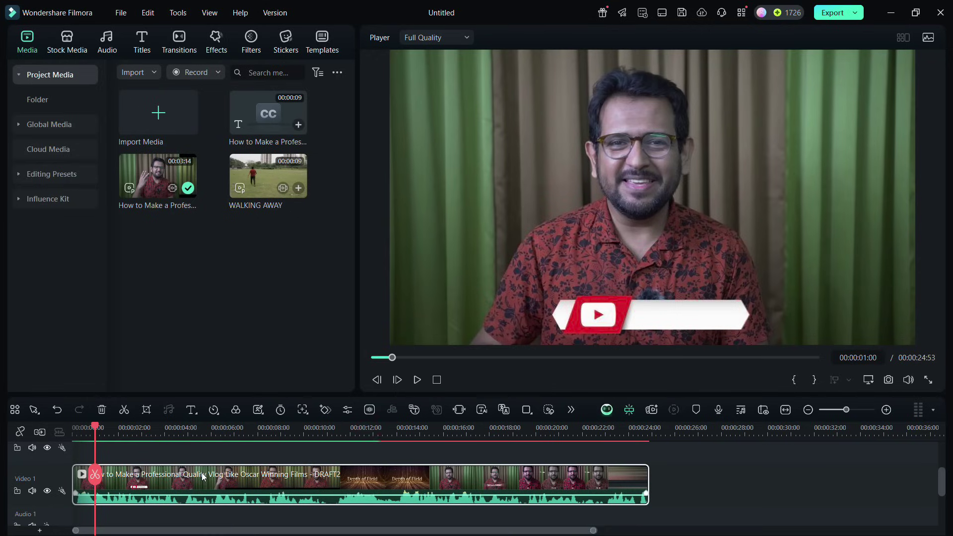
Step: Start AI Text Based Editing from Tools > Audio and generate the vlog transcript
{"action": "left_click", "coordinate": [181, 16]}
{"action": "mouse_move", "coordinate": [223, 87]}
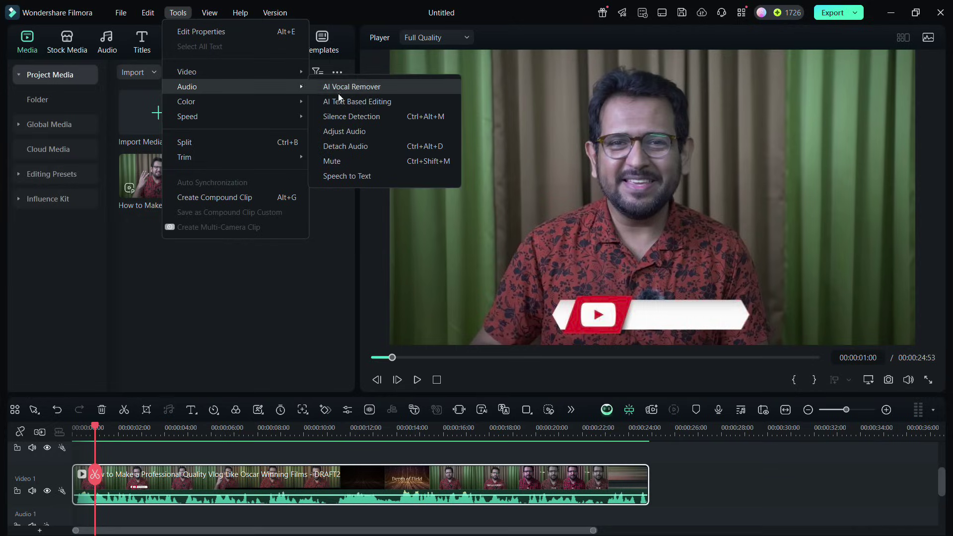
{"action": "left_click", "coordinate": [376, 107]}
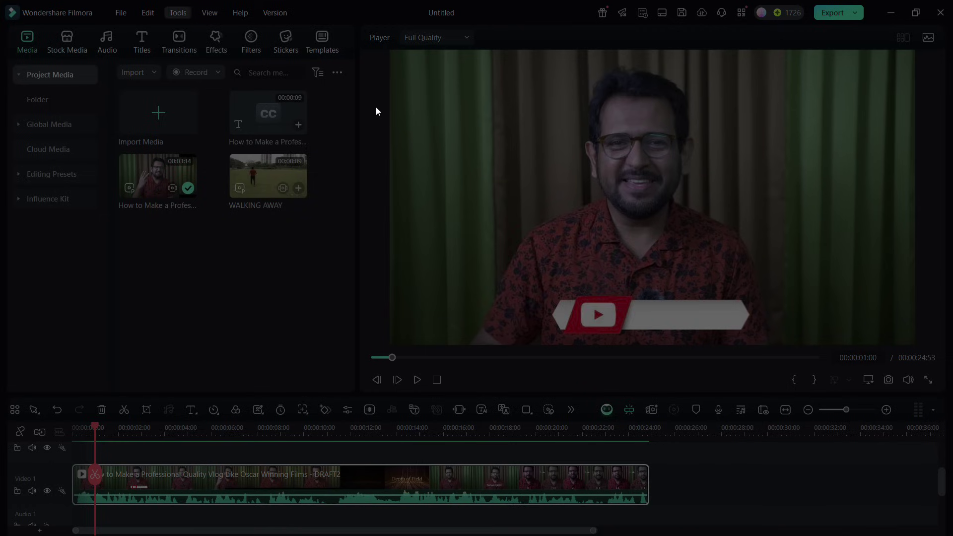
{"action": "left_click", "coordinate": [605, 292]}
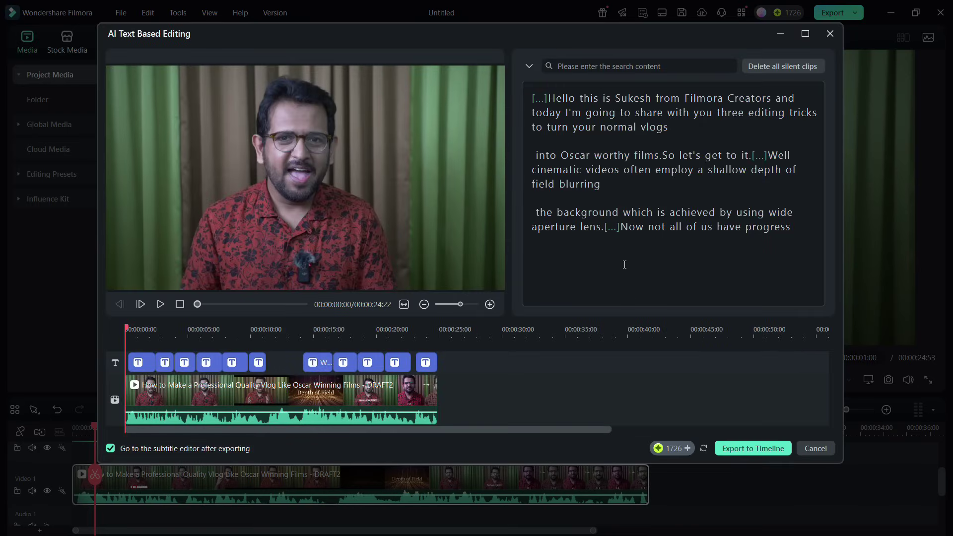
Step: Delete the wide-aperture-lens sentence and select the 'into Oscar worthy films' line for cutting
{"action": "left_click", "coordinate": [301, 399]}
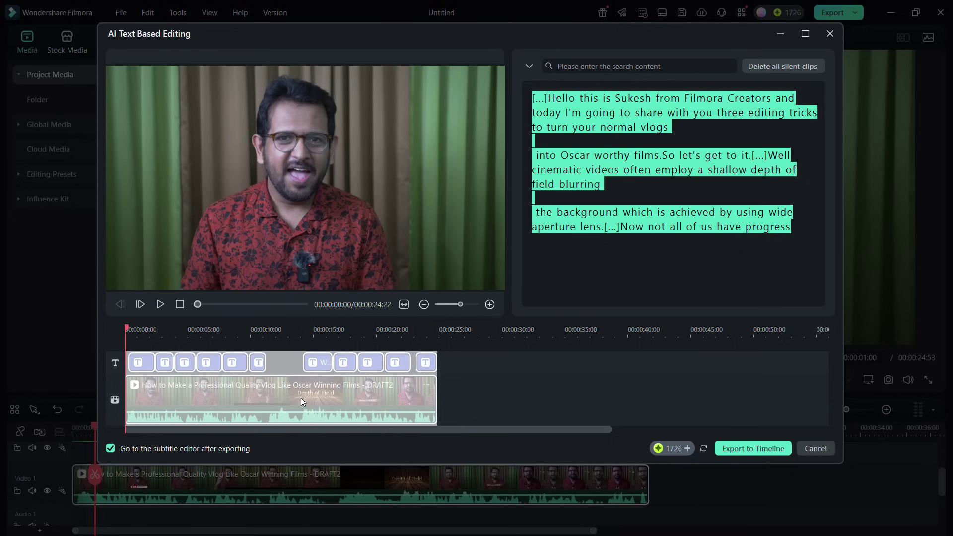
{"action": "left_click", "coordinate": [654, 269]}
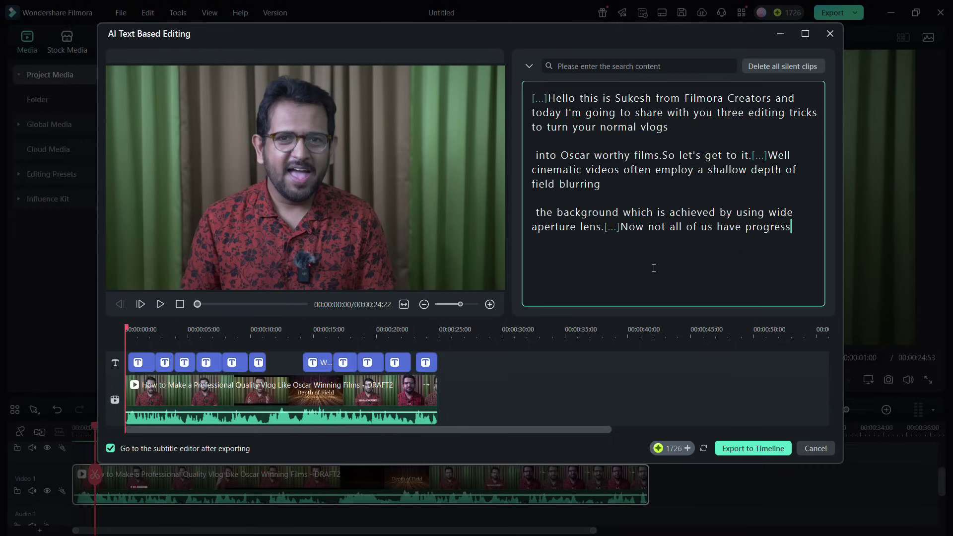
{"action": "left_click_drag", "start_coordinate": [603, 227], "coordinate": [536, 212]}
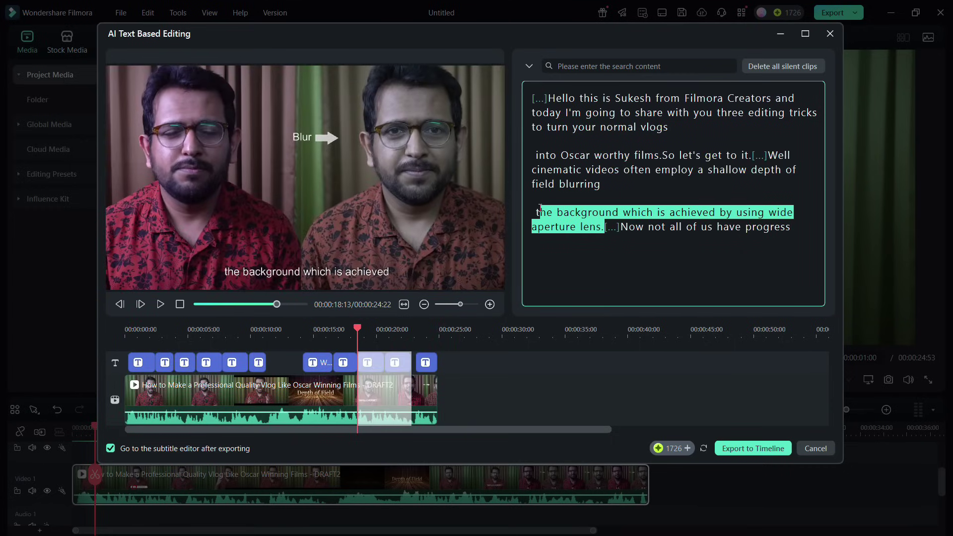
{"action": "right_click", "coordinate": [559, 232]}
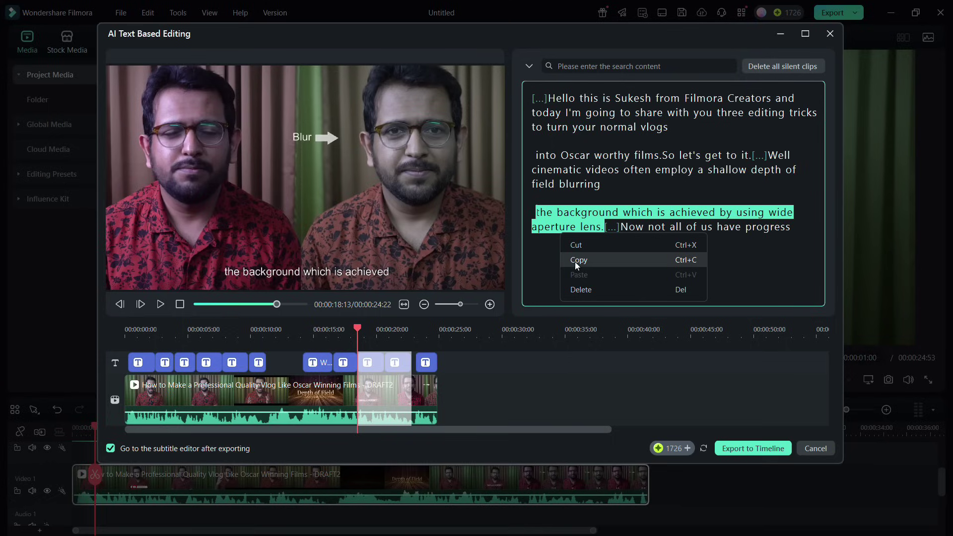
{"action": "left_click", "coordinate": [579, 289]}
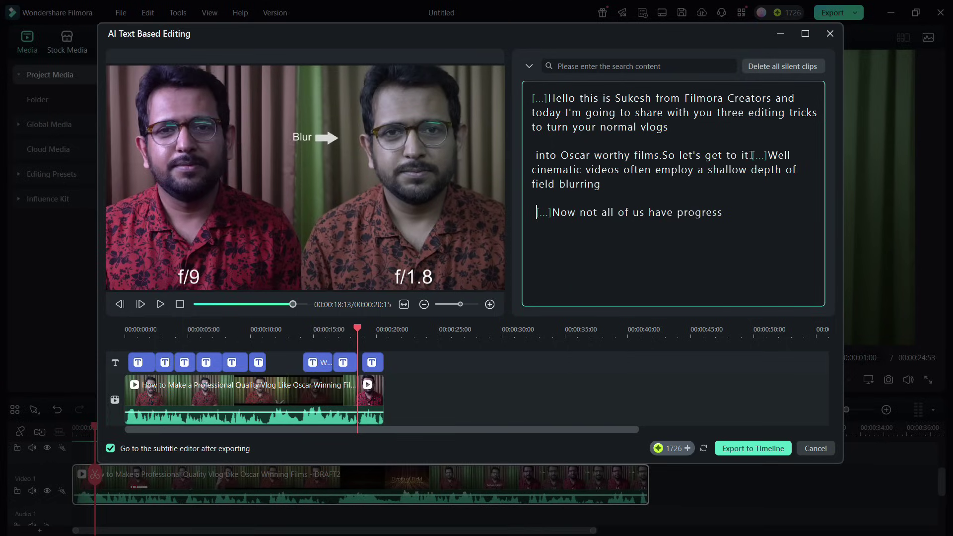
{"action": "left_click_drag", "start_coordinate": [753, 155], "coordinate": [537, 155]}
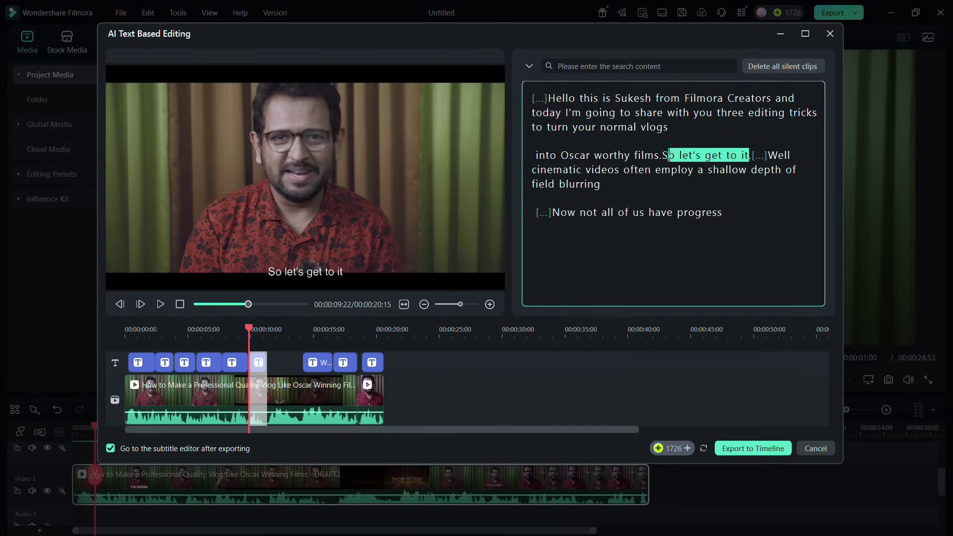
{"action": "right_click", "coordinate": [538, 155]}
Step: Cut the 'into Oscar worthy films' line and paste it at the transcript end
{"action": "left_click", "coordinate": [560, 165]}
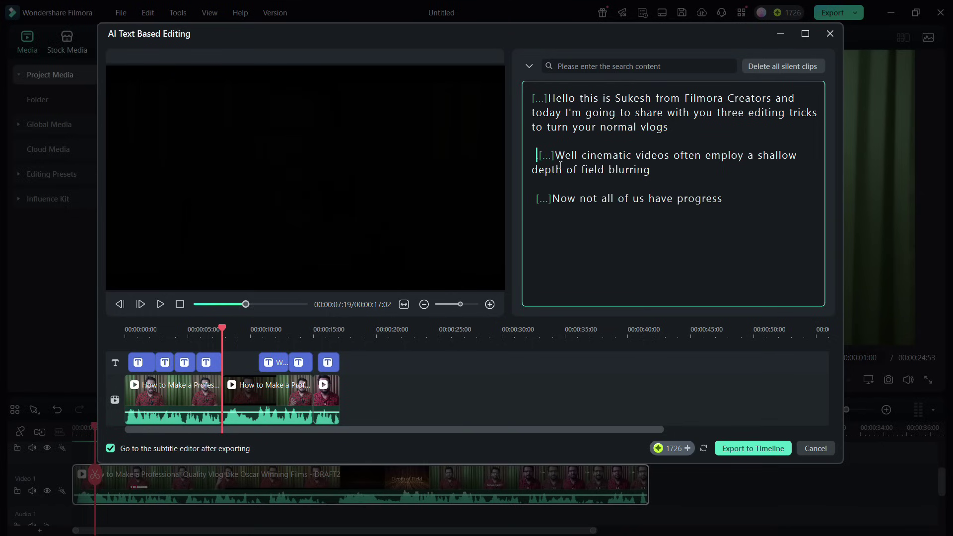
{"action": "right_click", "coordinate": [736, 209]}
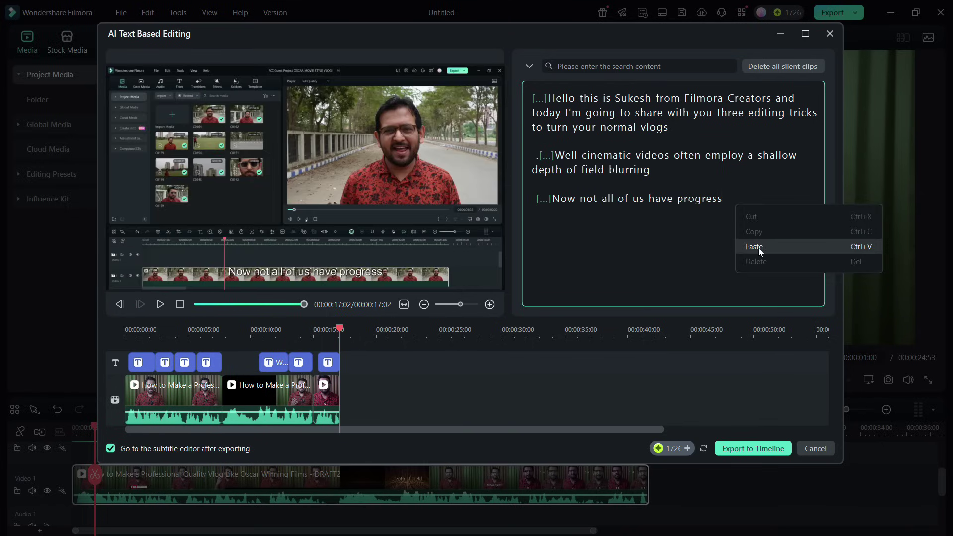
{"action": "left_click", "coordinate": [754, 247]}
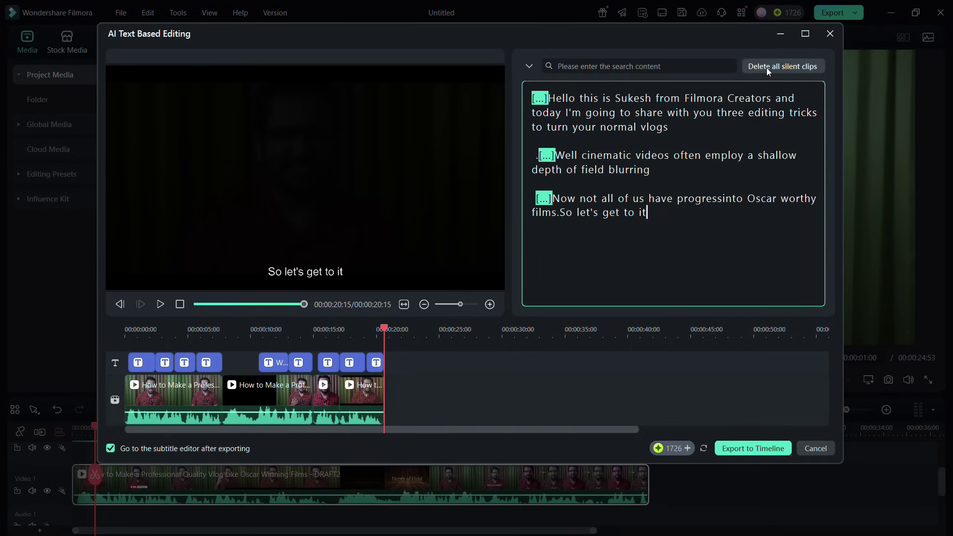
Step: Delete all silent clips and export the 17-second cut to the timeline
{"action": "left_click", "coordinate": [785, 67]}
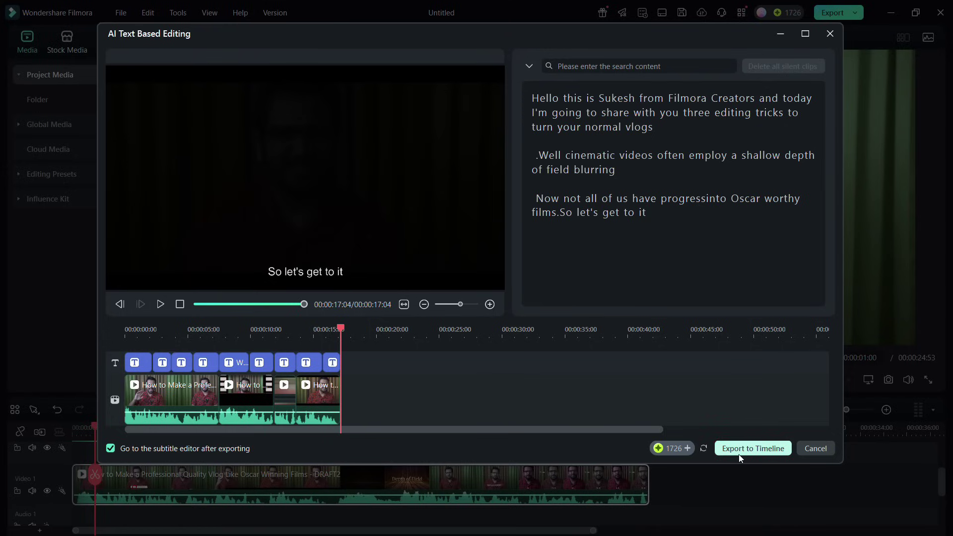
{"action": "left_click", "coordinate": [762, 445]}
{"action": "left_click", "coordinate": [763, 448]}
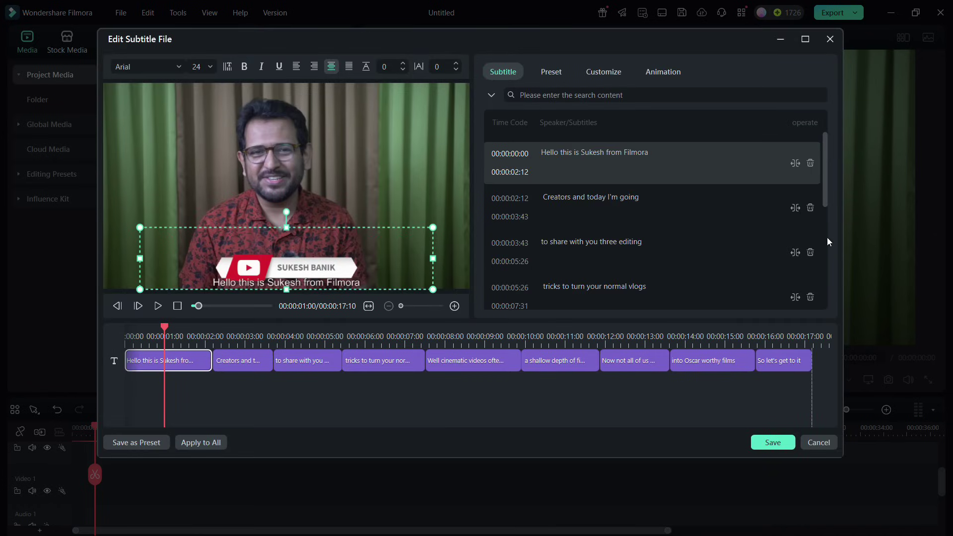
{"action": "left_click_drag", "start_coordinate": [823, 160], "coordinate": [818, 254]}
Step: Check two subtitles, save them, dismiss Text to Speech, and open the first Video 1 clip
{"action": "left_click", "coordinate": [628, 364]}
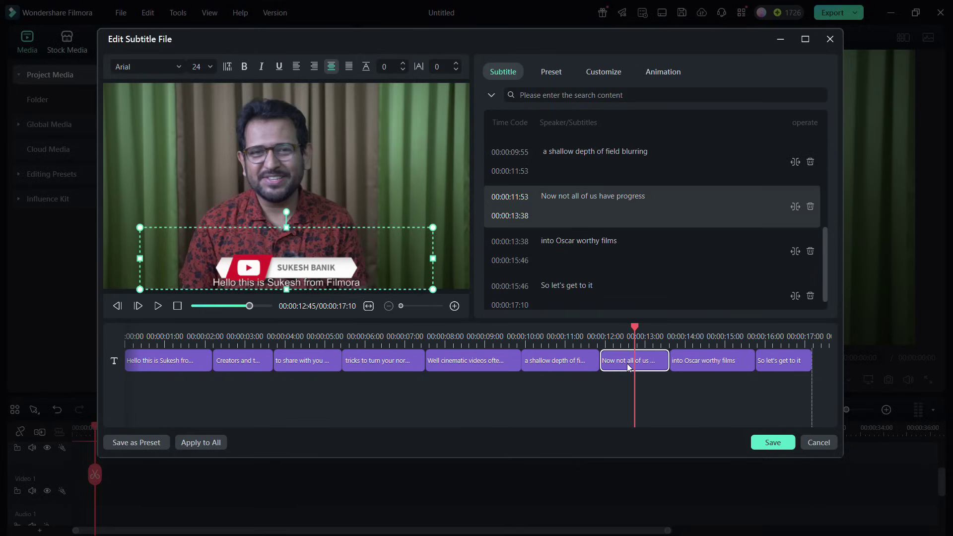
{"action": "left_click", "coordinate": [724, 365]}
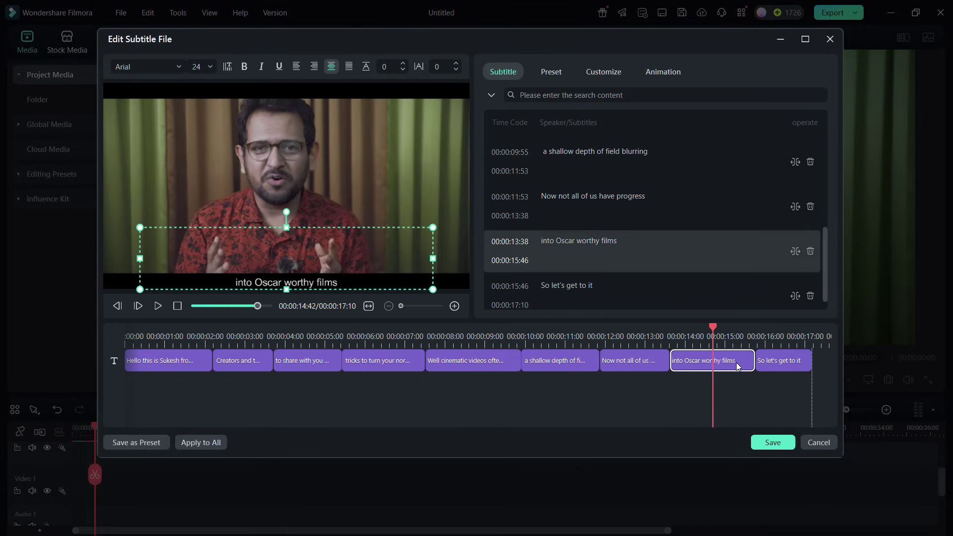
{"action": "left_click", "coordinate": [773, 445]}
{"action": "scroll", "coordinate": [561, 500], "scroll_direction": "up", "scroll_amount": 2}
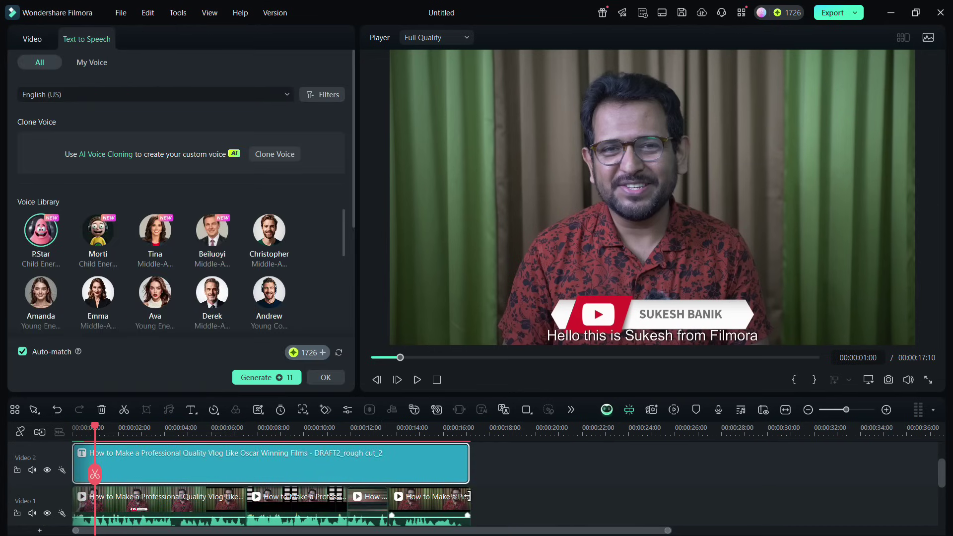
{"action": "left_click", "coordinate": [326, 378]}
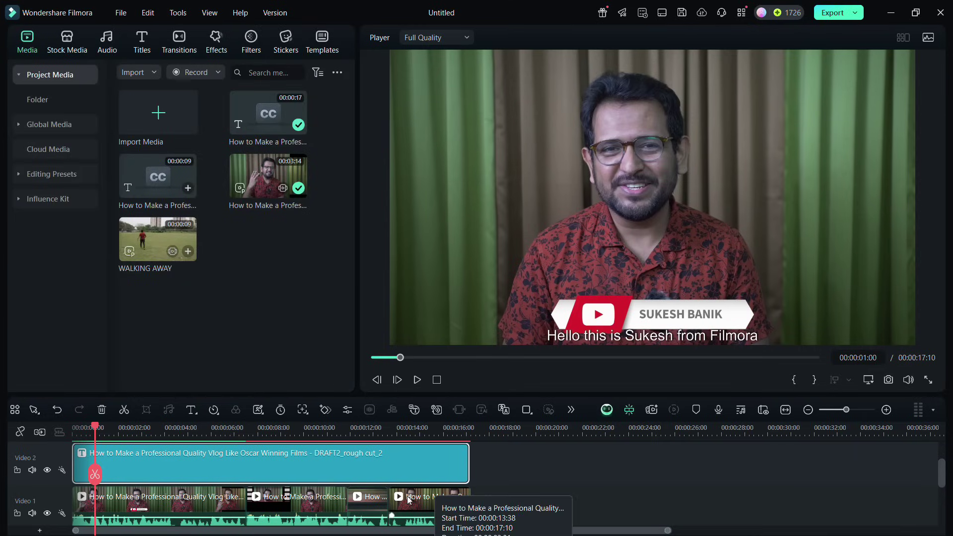
{"action": "double_click", "coordinate": [171, 510]}
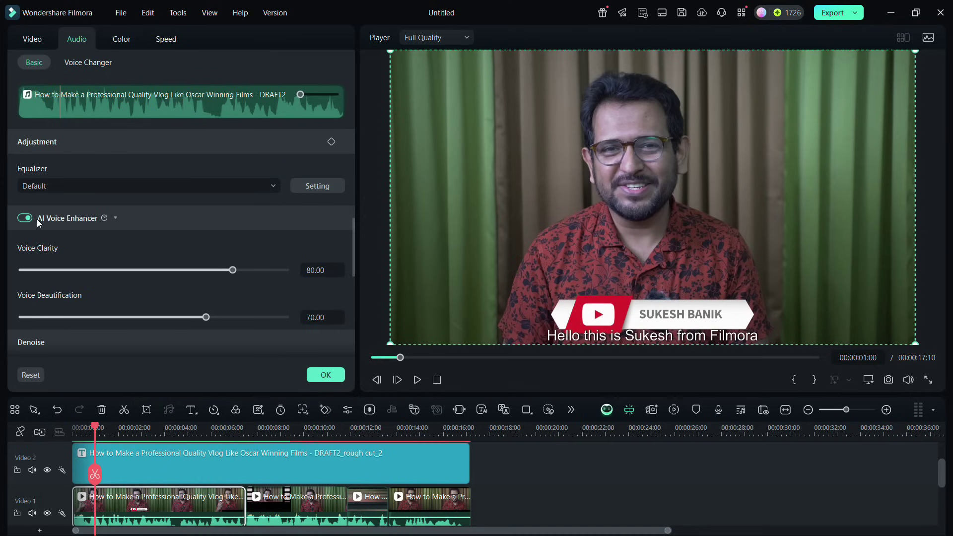
Step: Toggle AI Voice Enhancer off and on, then set Voice Clarity 75 and Voice Beautification 76
{"action": "left_click", "coordinate": [23, 218]}
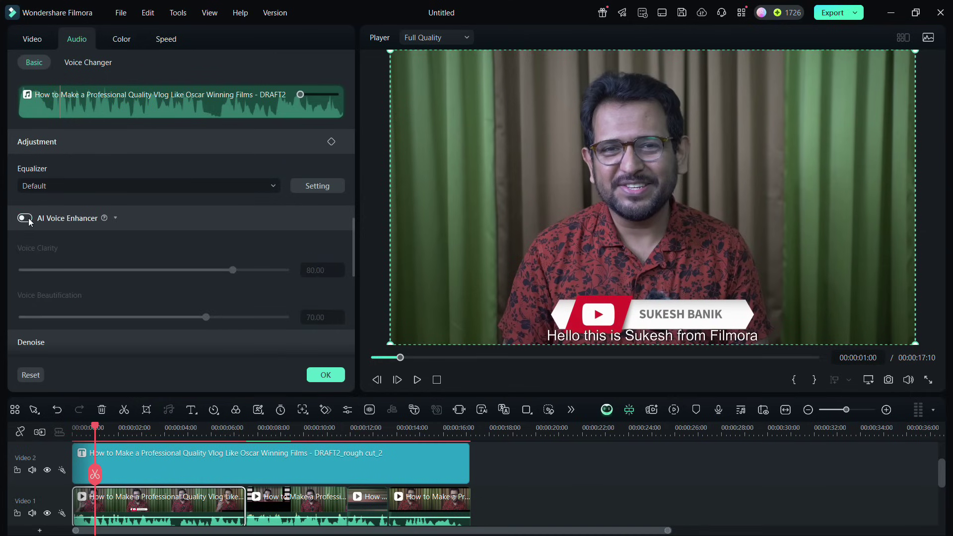
{"action": "left_click", "coordinate": [25, 218]}
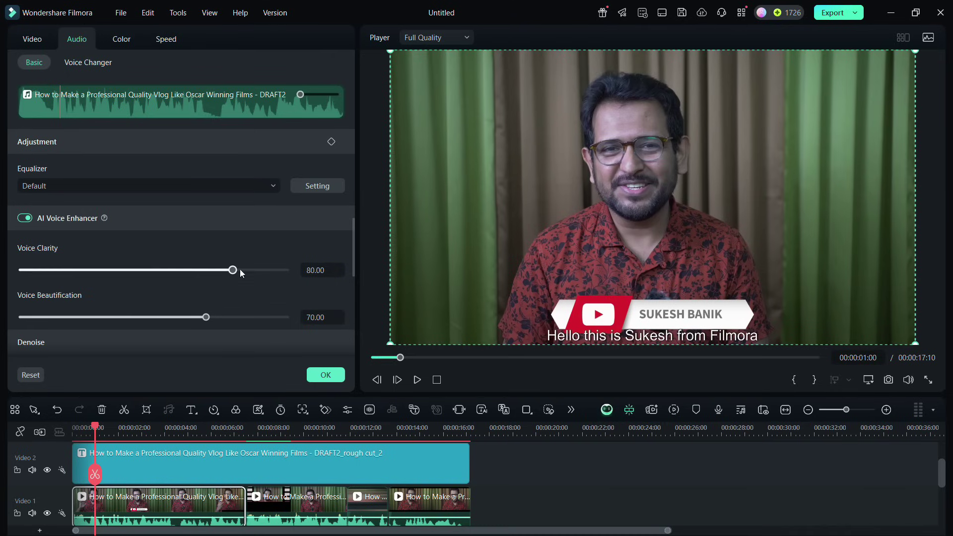
{"action": "left_click_drag", "start_coordinate": [233, 270], "coordinate": [192, 269]}
{"action": "mouse_move", "coordinate": [206, 318]}
{"action": "left_mouse_down"}
{"action": "mouse_move", "coordinate": [132, 317]}
{"action": "mouse_move", "coordinate": [235, 318]}
{"action": "left_mouse_up"}
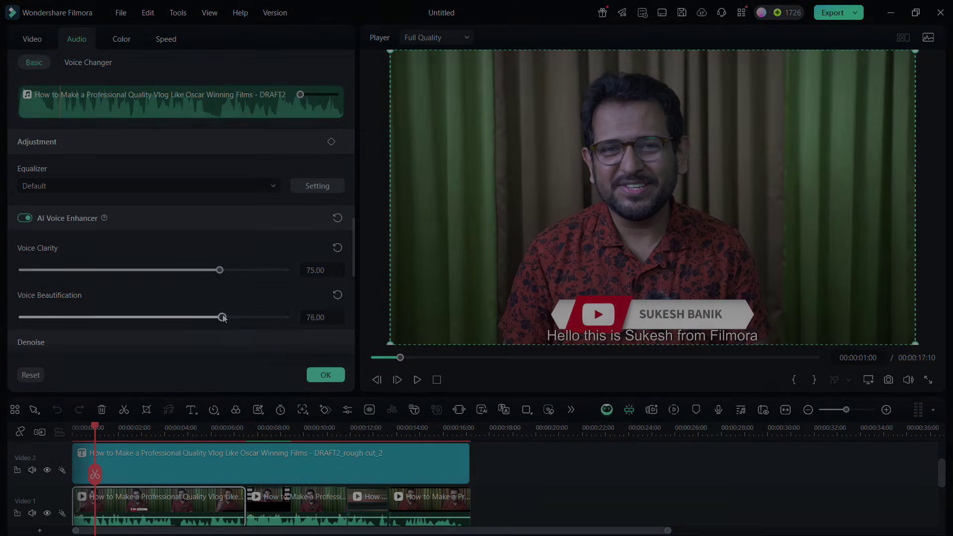